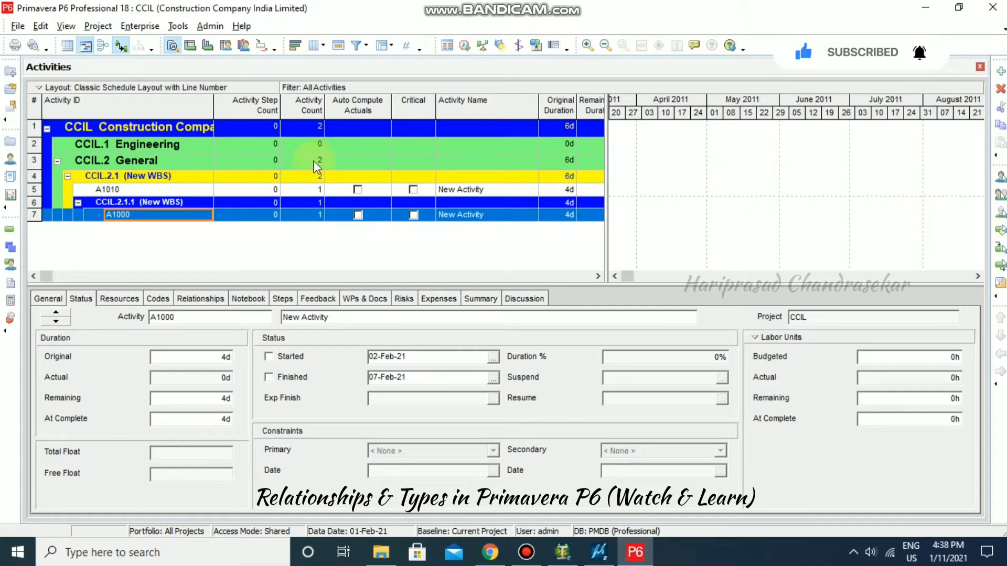
Step: Add activity A1020 under the CCIL.2.1.1 WBS, next to A1000
left_click(1001, 72)
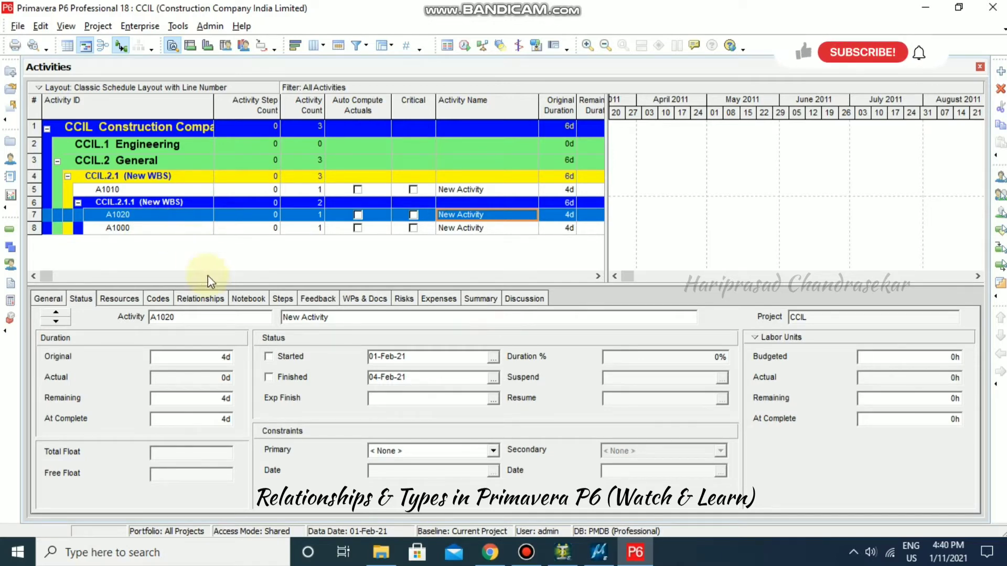
Step: Assign A1000 as A1020's successor from the Relationships tab (FS, 0d lag)
left_click(208, 300)
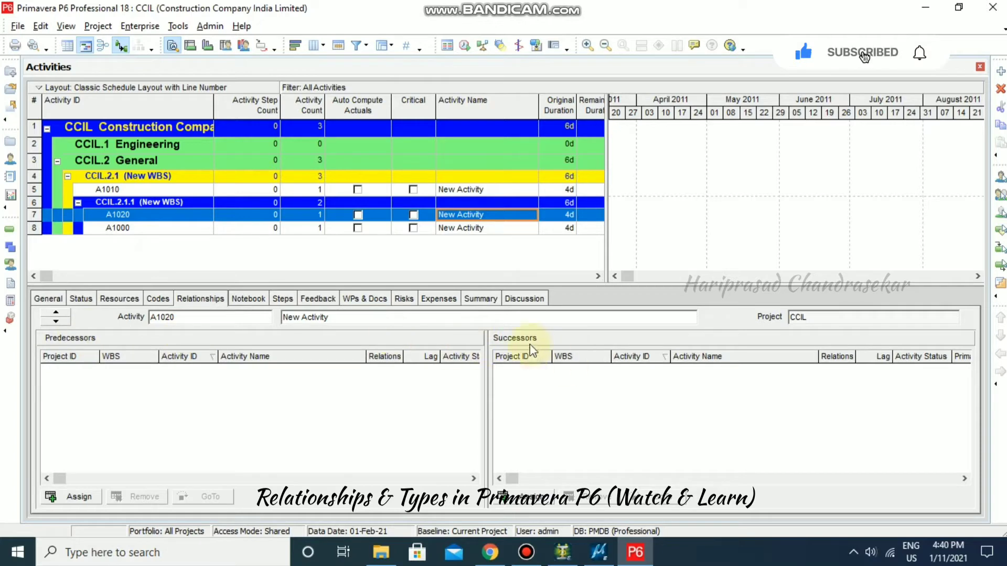
left_click(546, 499)
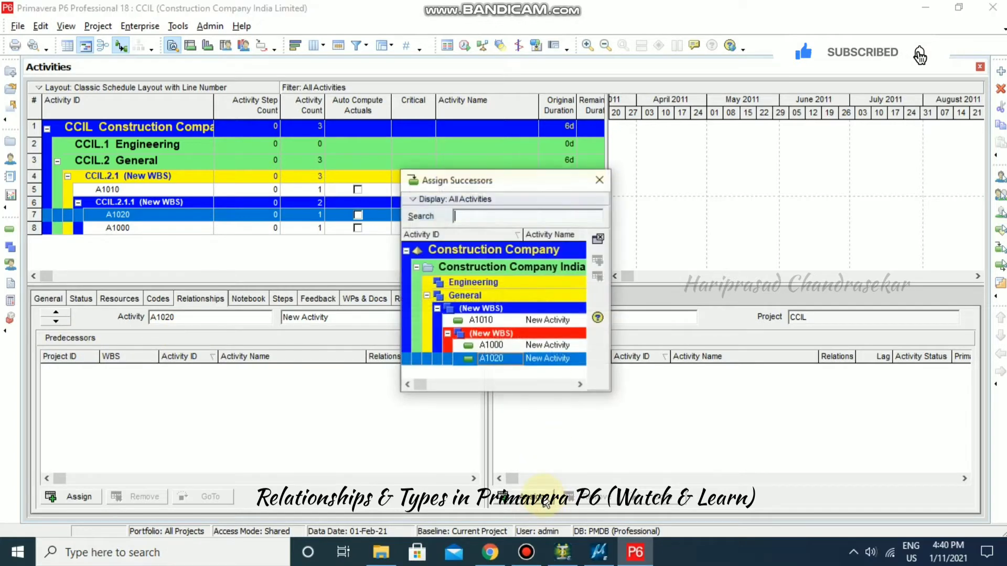
left_click(507, 359)
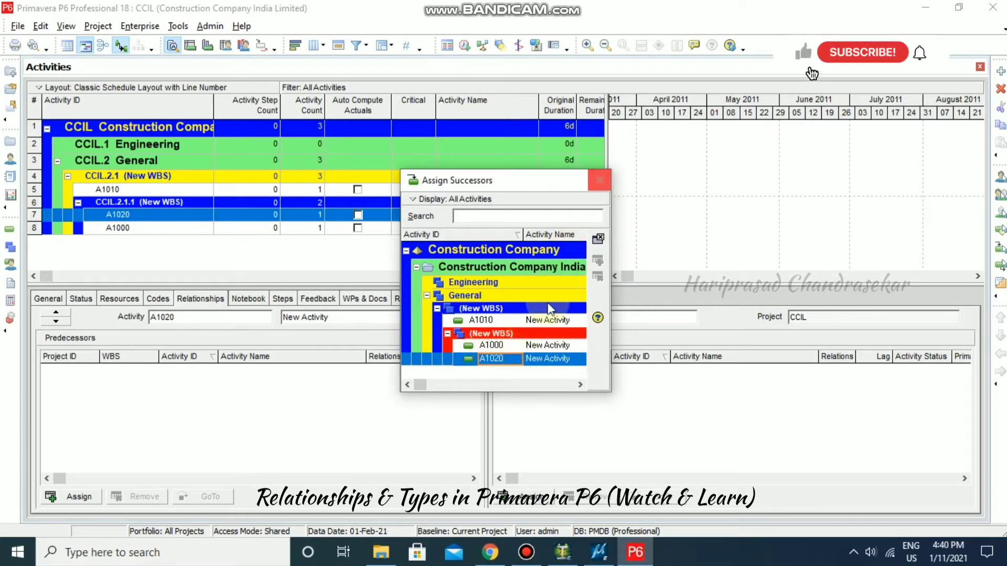
double_click(540, 345)
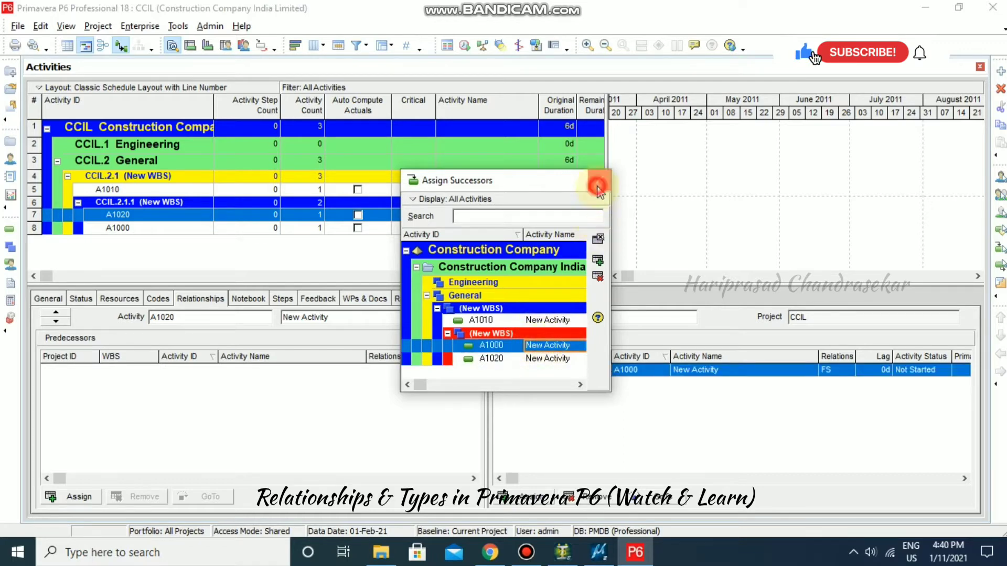
left_click(597, 238)
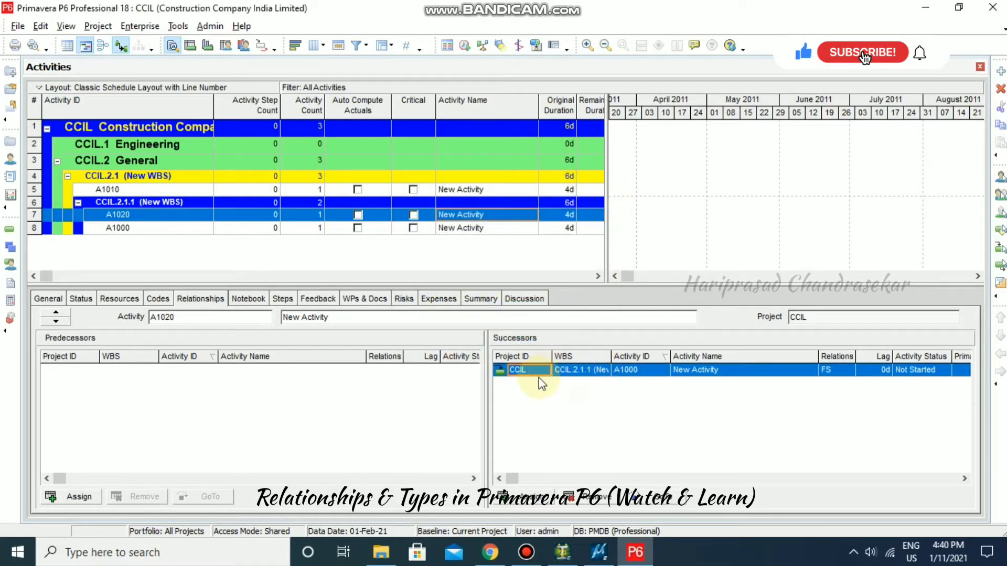
Step: Check the A1000 successor's relationship type and leave it as FS
left_click(616, 276)
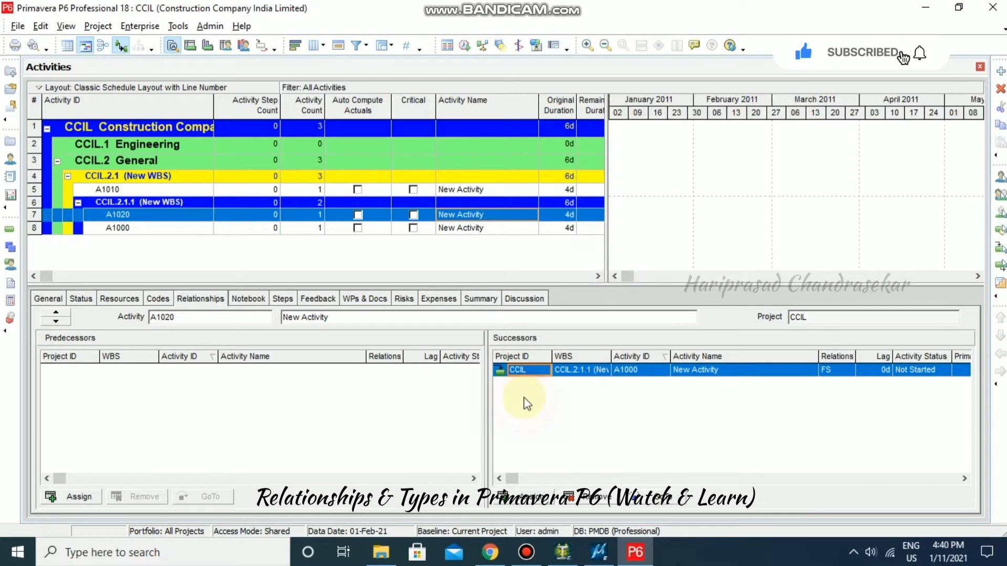
left_click(850, 370)
left_click(850, 370)
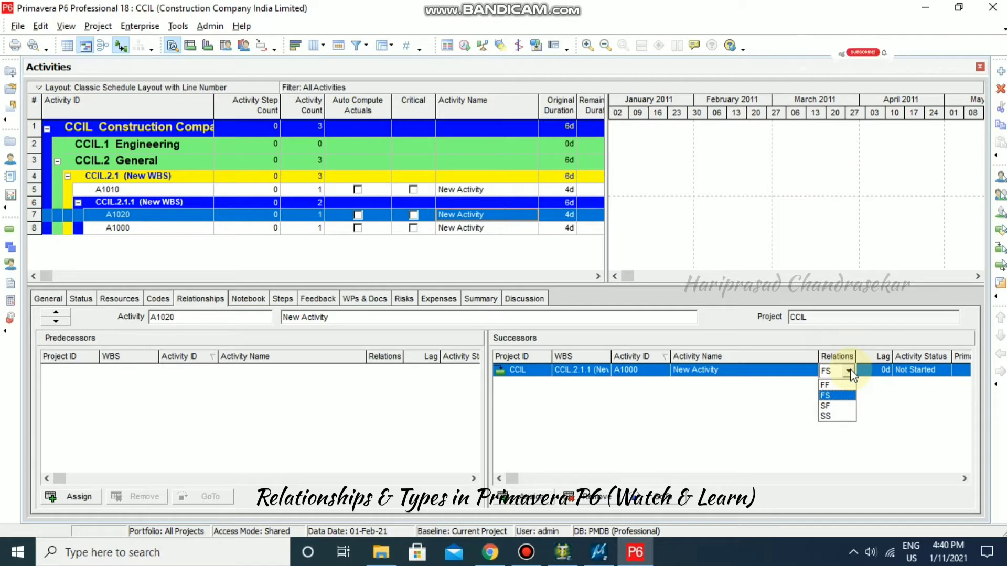
left_click(832, 396)
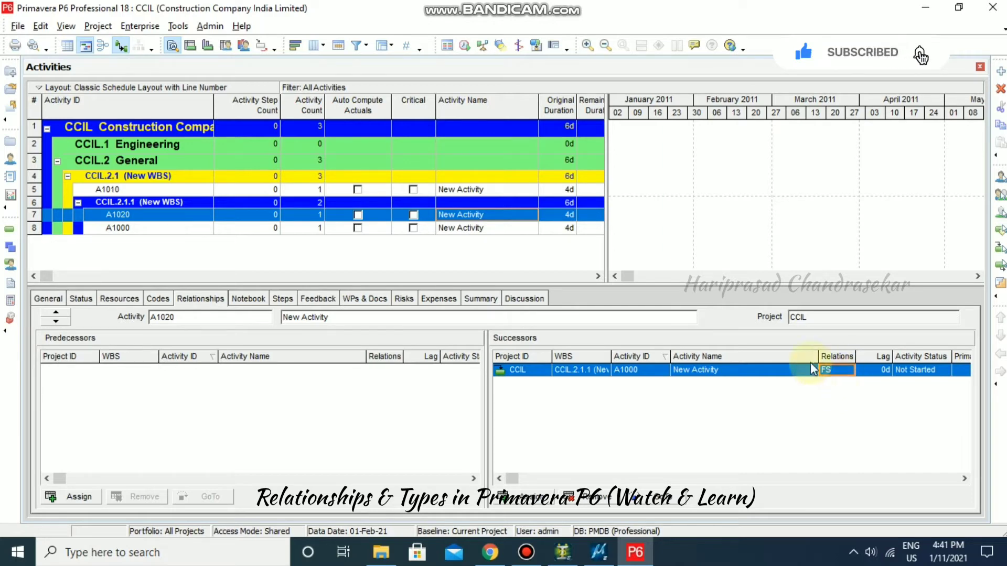
Step: Scroll the Gantt chart to the February 2021 bars and zoom the timescale to wide weekly columns
left_click(615, 277)
left_click(615, 276)
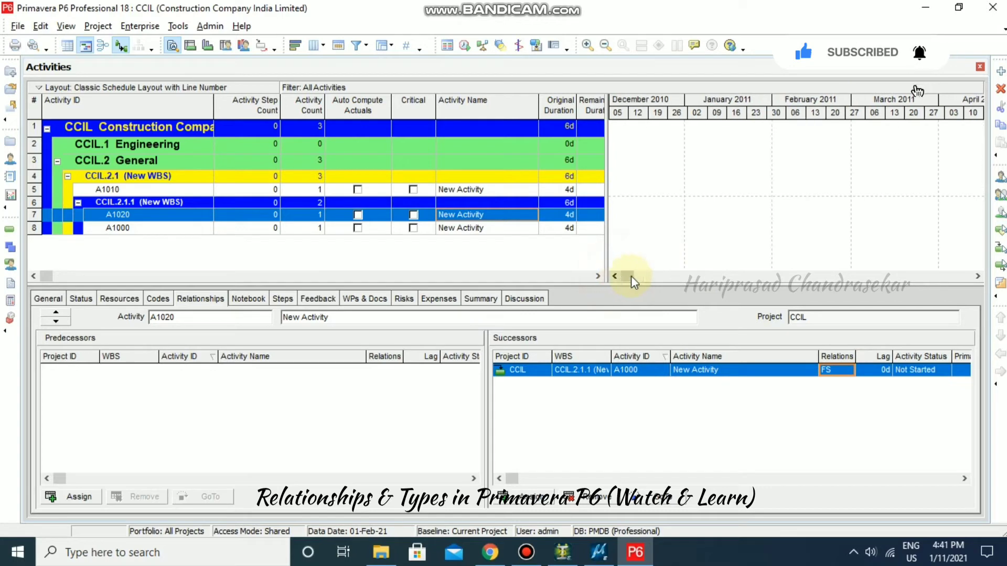
left_click(977, 276)
left_click_drag(977, 276, 973, 274)
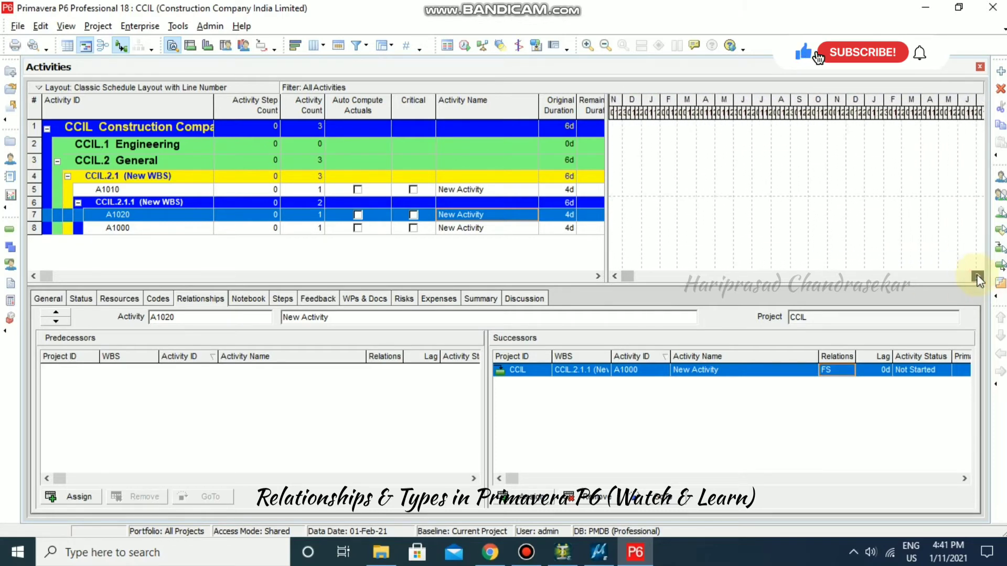
left_click(688, 277)
left_click_drag(678, 111, 844, 113)
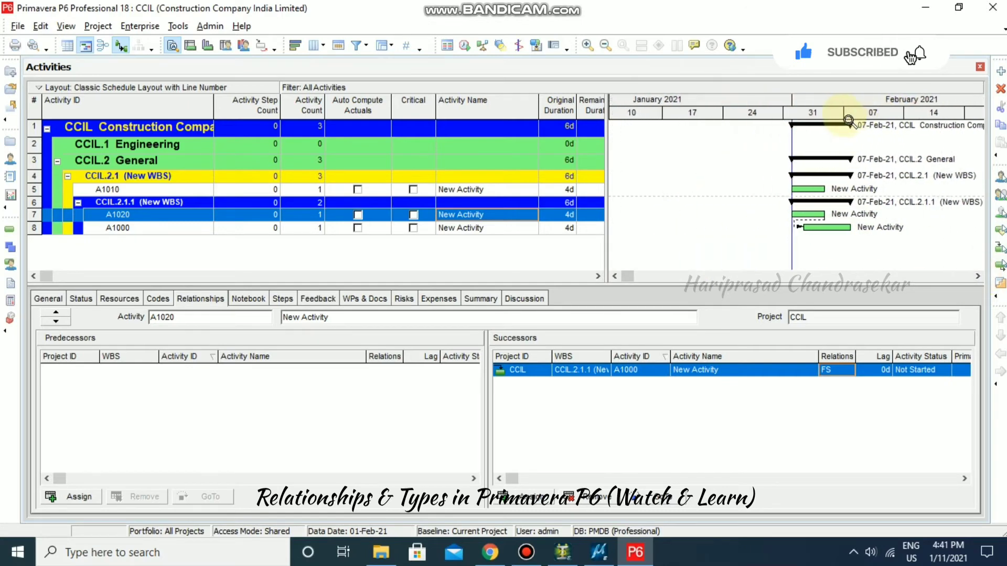
left_click(977, 276)
left_click(980, 275)
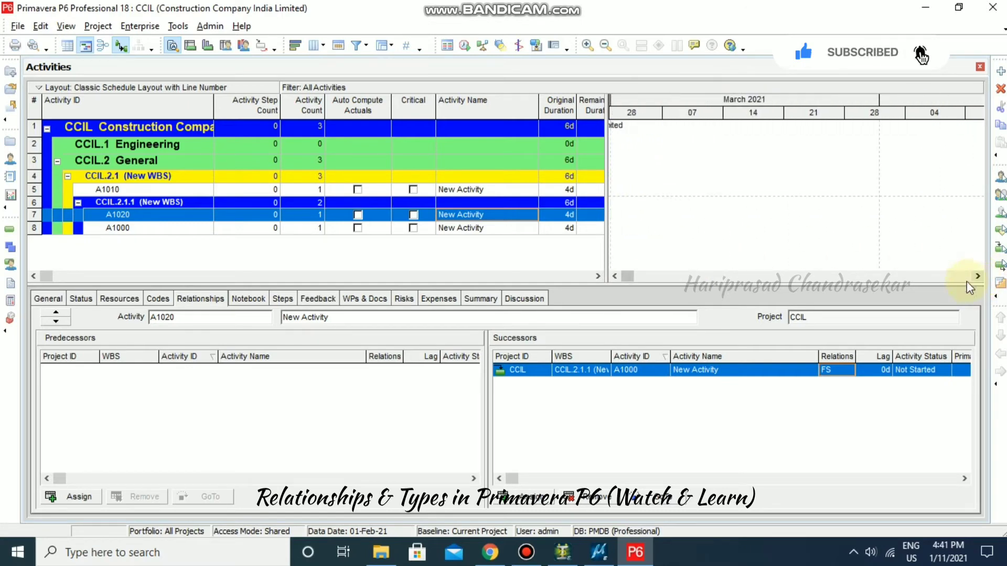
left_click(615, 276)
left_click(616, 275)
left_click(616, 275)
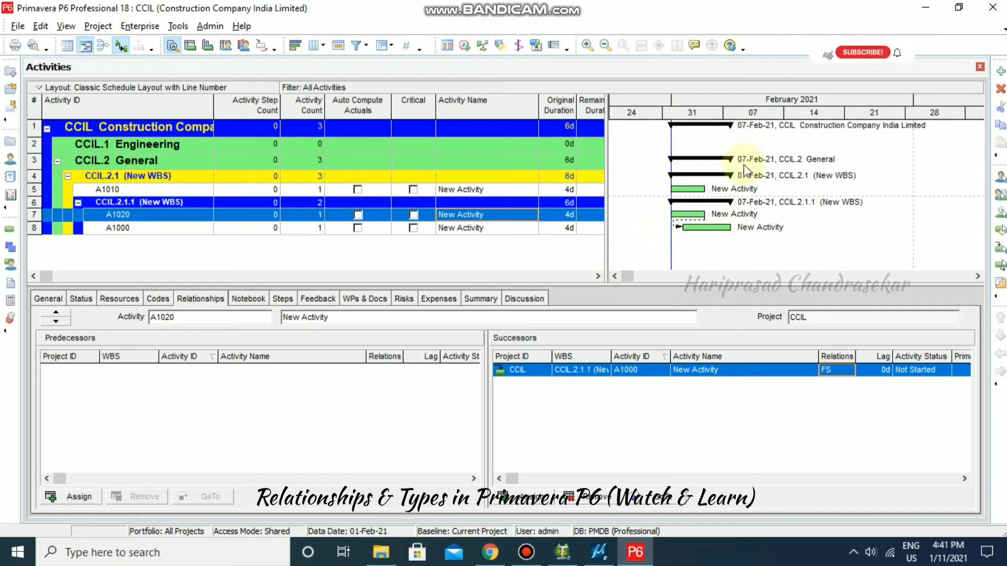
left_click_drag(790, 116, 902, 115)
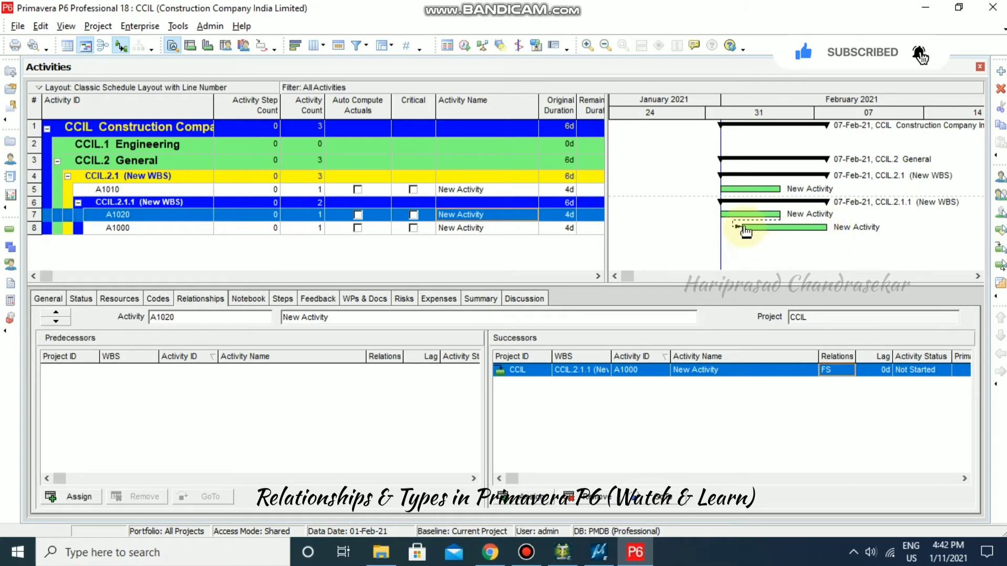
Step: Change the A1020–A1000 relationship to FF, then to SF
left_click(850, 371)
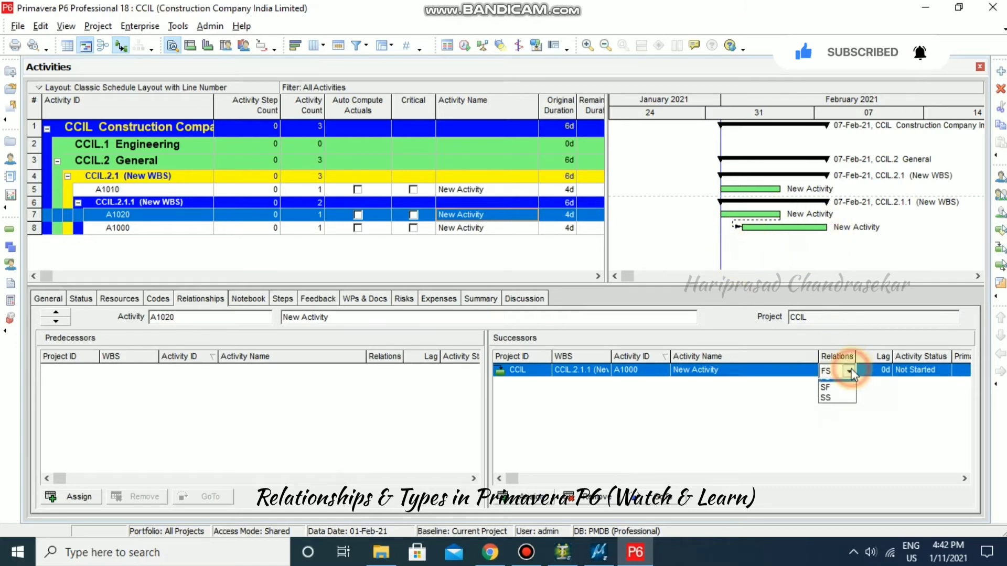
left_click(846, 385)
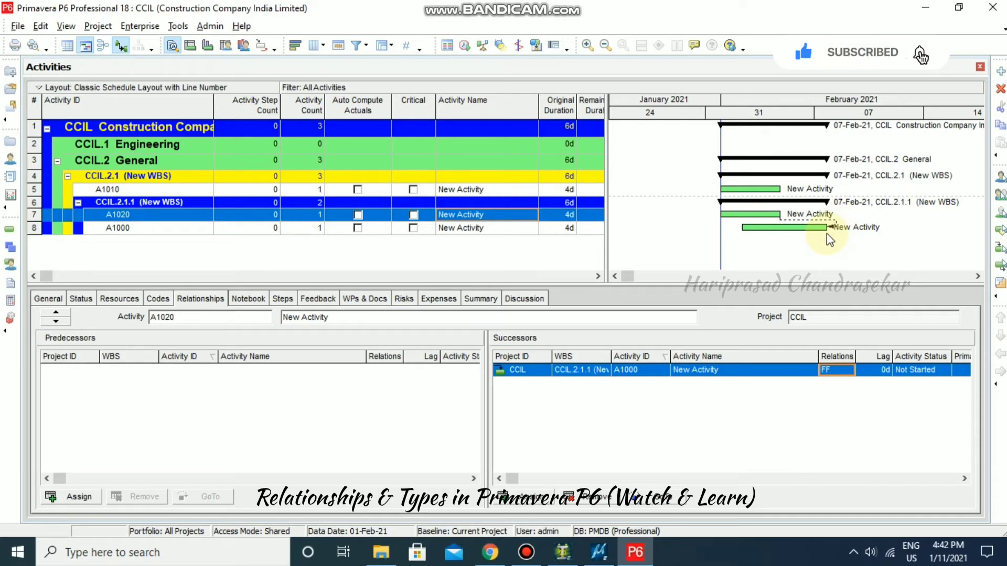
left_click(837, 370)
left_click(848, 371)
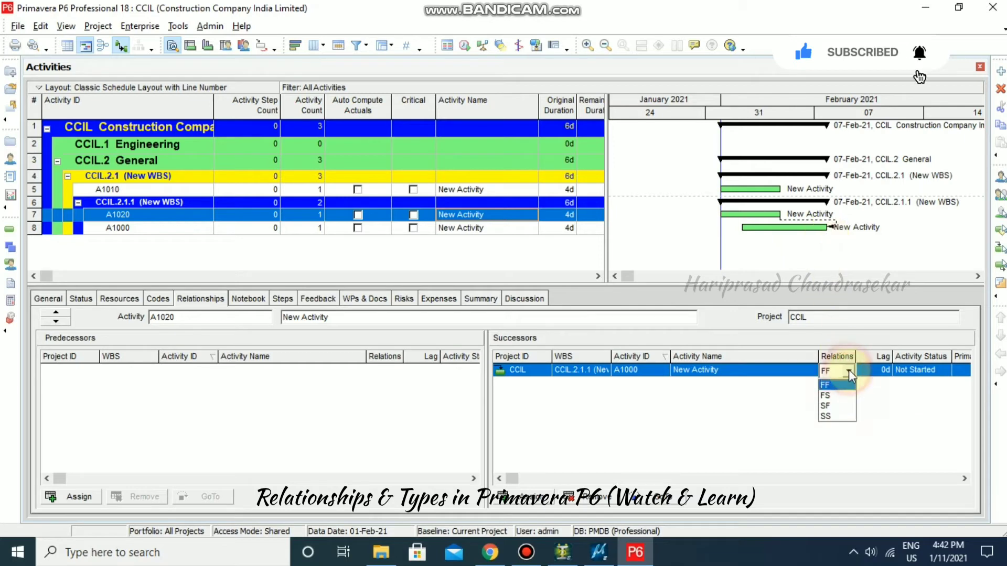
left_click(843, 407)
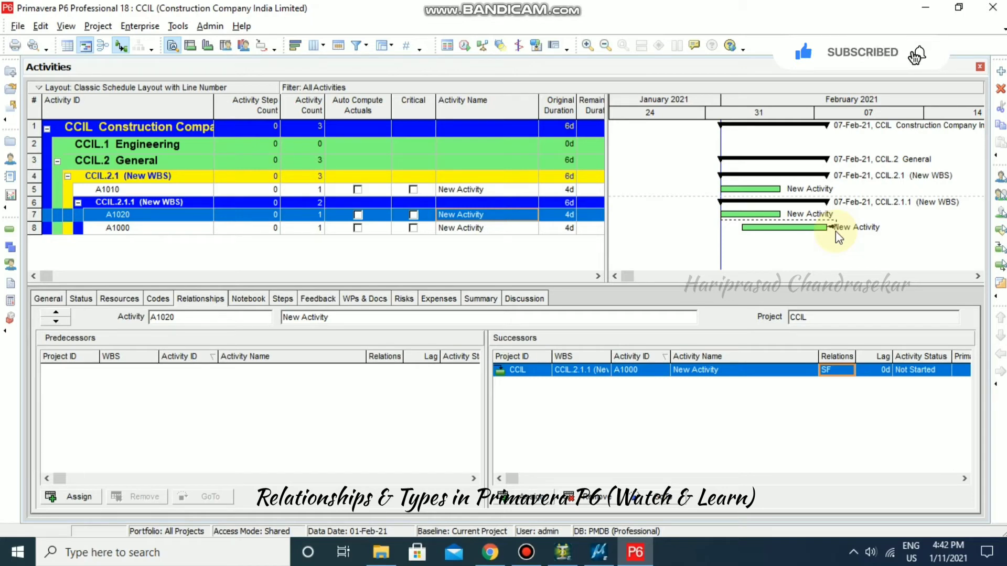
Step: Set the A1020–A1000 relationship to SS and leave it unchanged
left_click(849, 370)
left_click(846, 411)
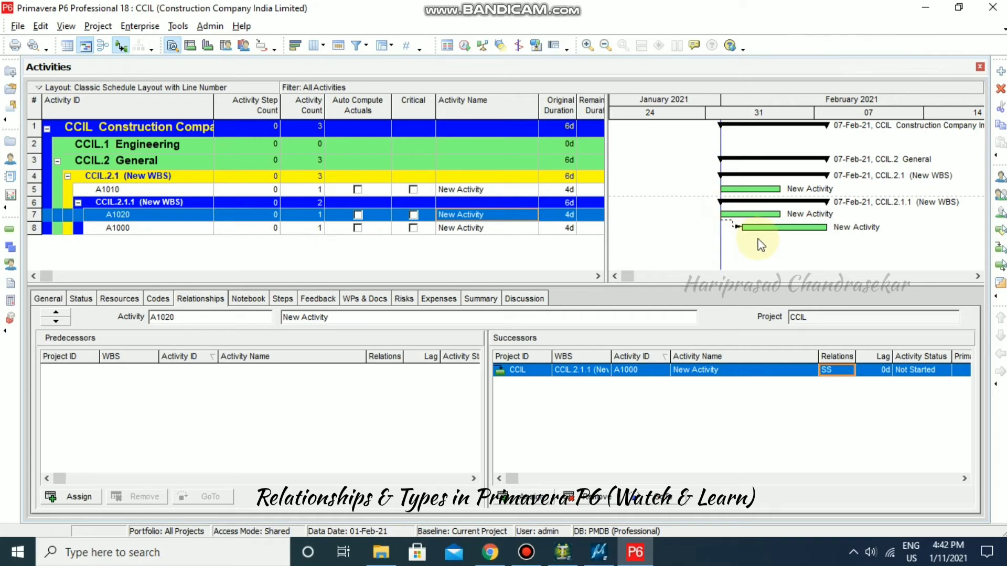
left_click(837, 370)
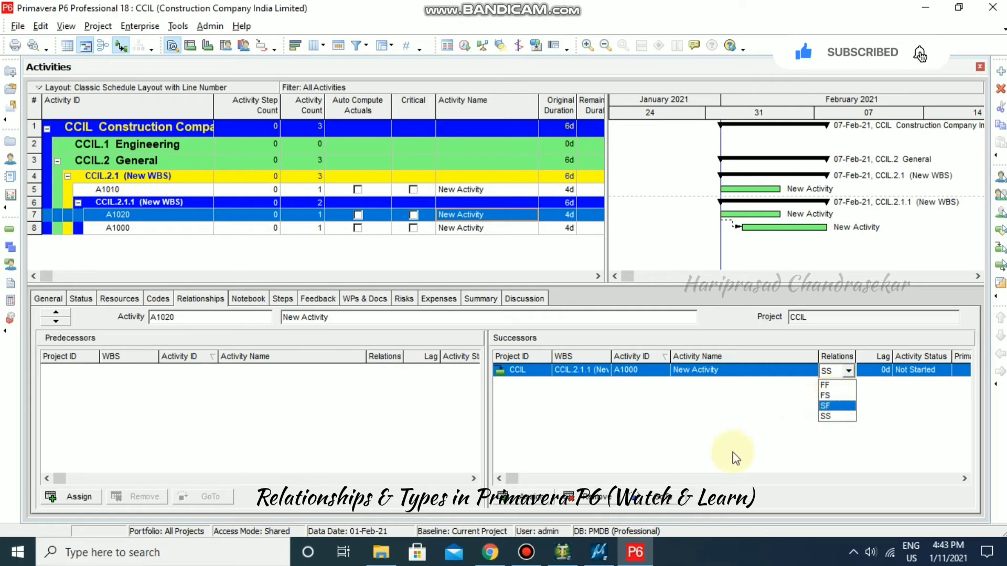
left_click(772, 443)
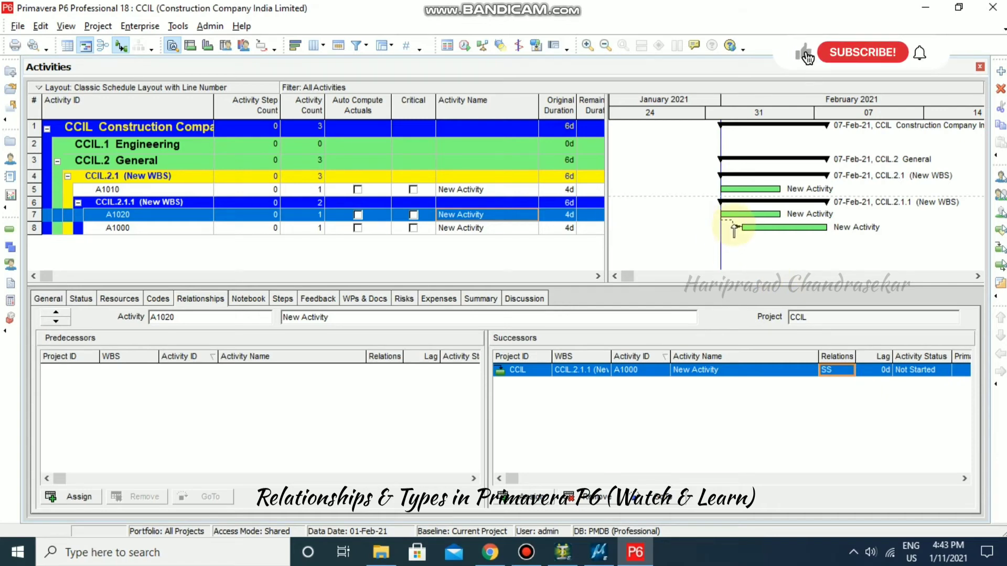
Step: Give the SS link from A1020 to A1000 a lag of 2 days
double_click(732, 223)
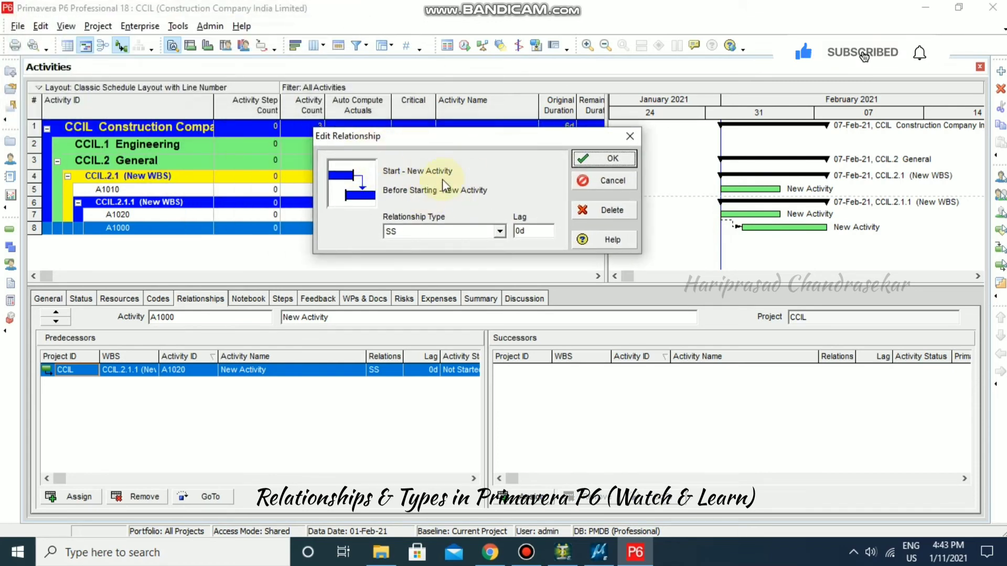
left_click(500, 231)
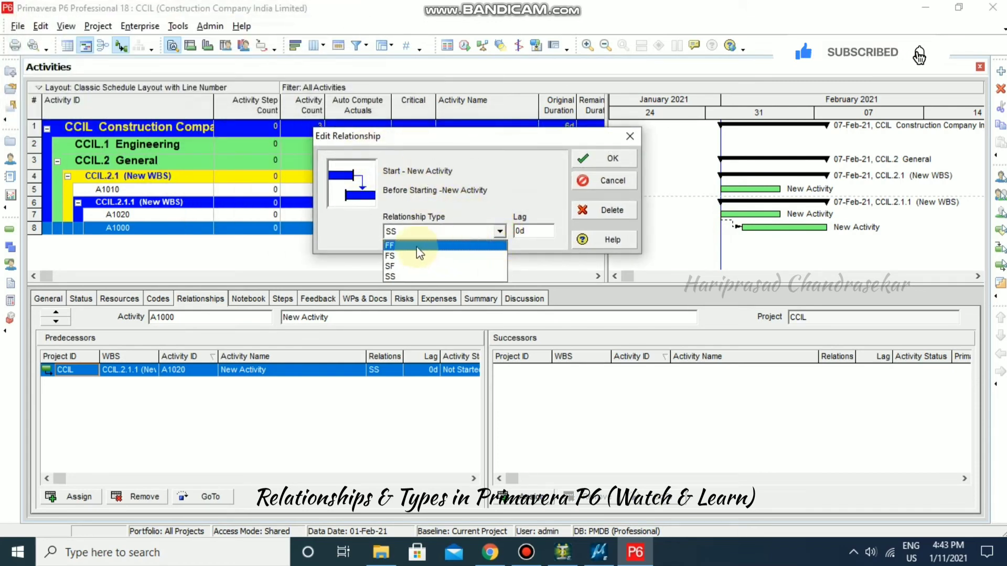
left_click(518, 187)
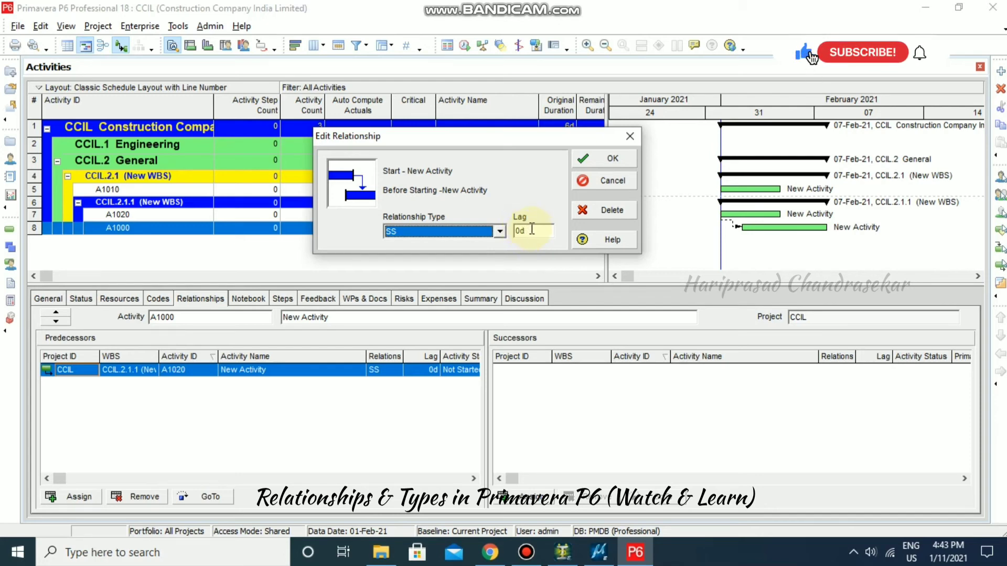
left_click(535, 229)
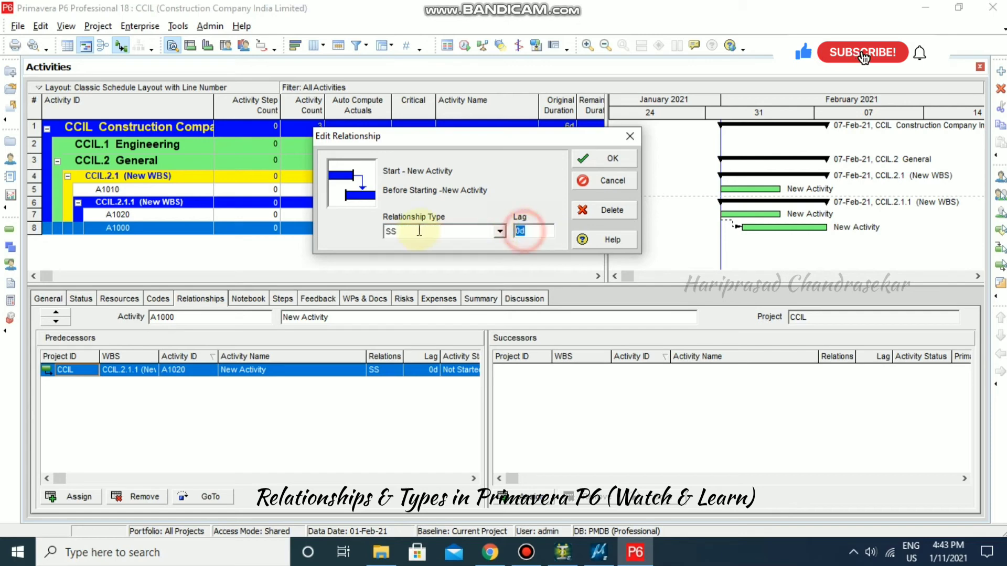
type("2")
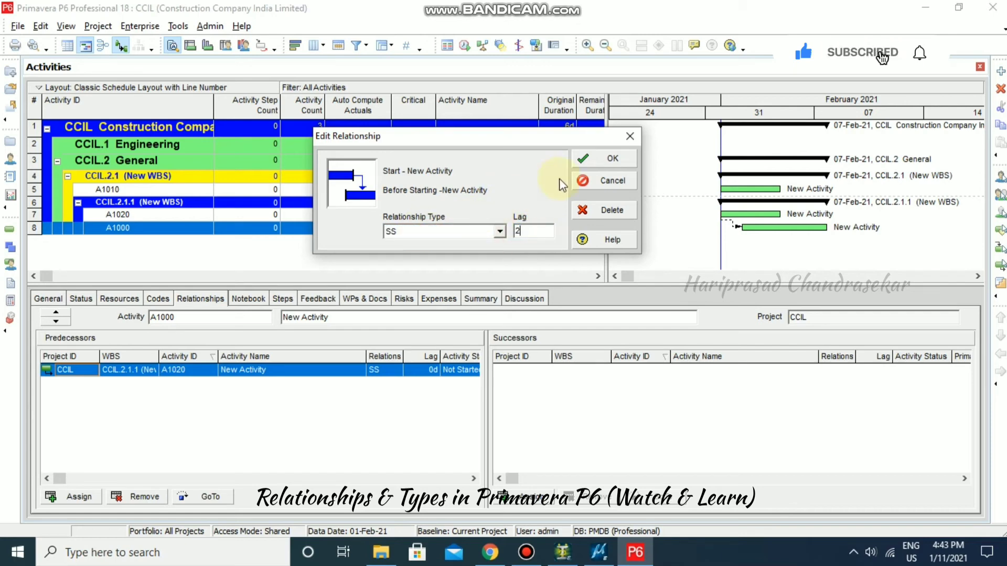
left_click(608, 158)
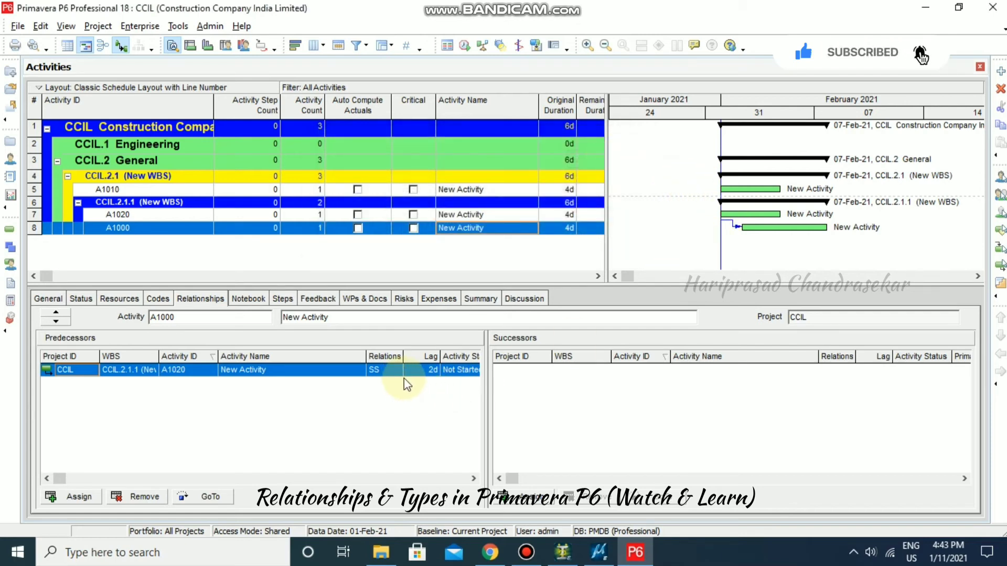
left_click(428, 370)
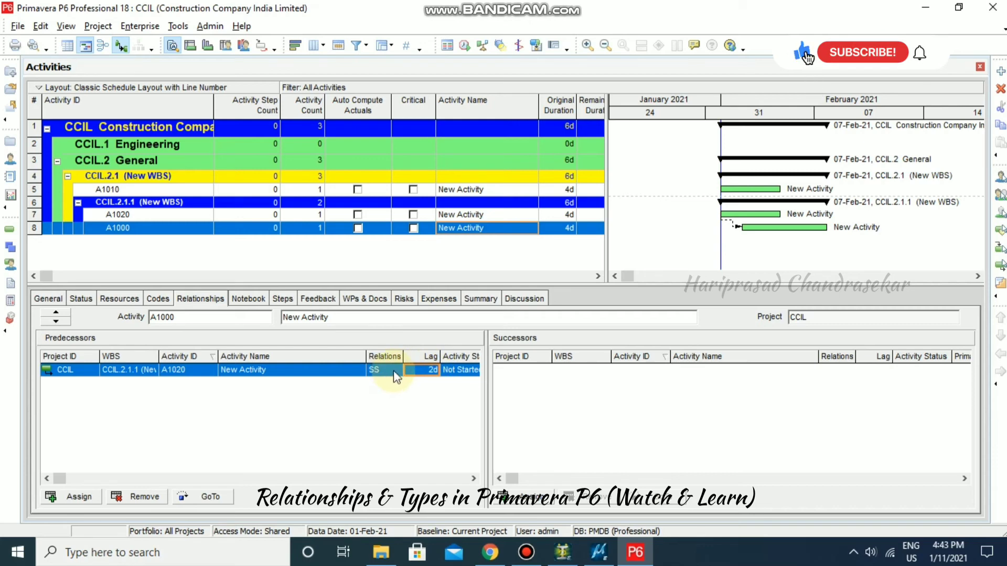
Step: Switch the A1020–A1000 link type to FS, keeping the 2d lag
double_click(732, 227)
left_click(501, 231)
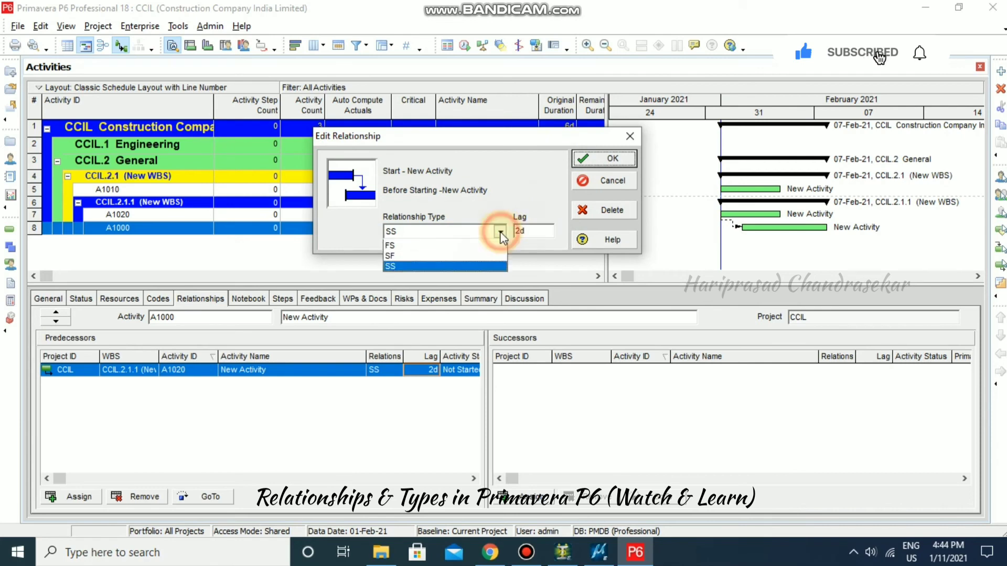
left_click(425, 246)
left_click(607, 160)
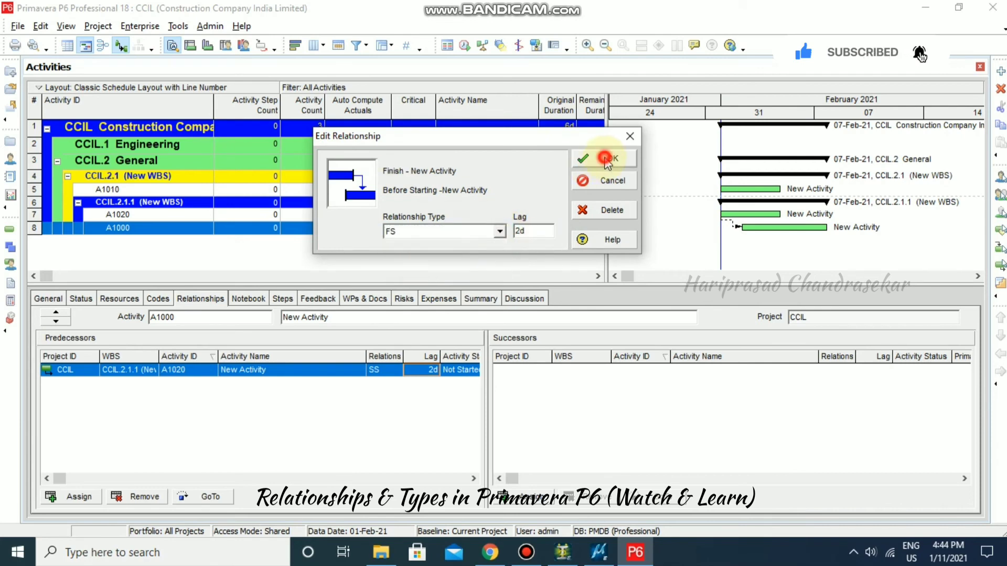